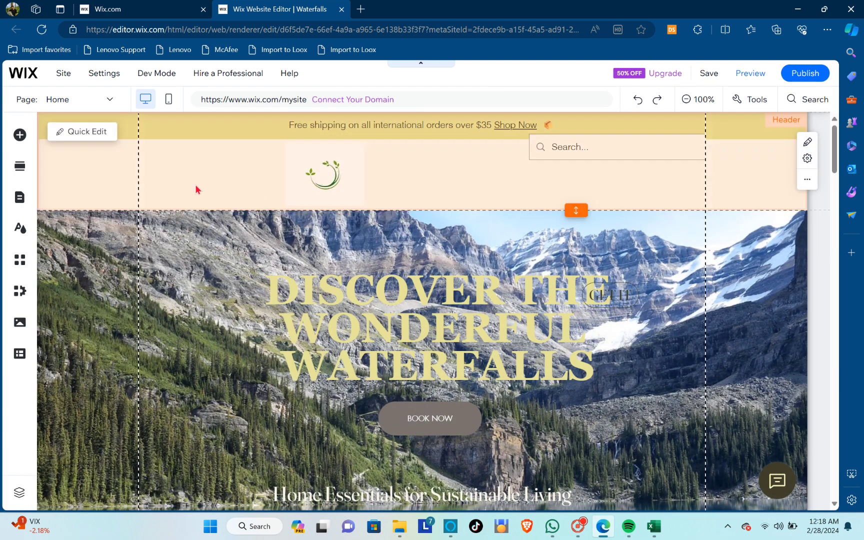
# Switch the editor to the mobile view and review the Home page's mobile layout from header to lower sections.
pyautogui.click(170, 104)
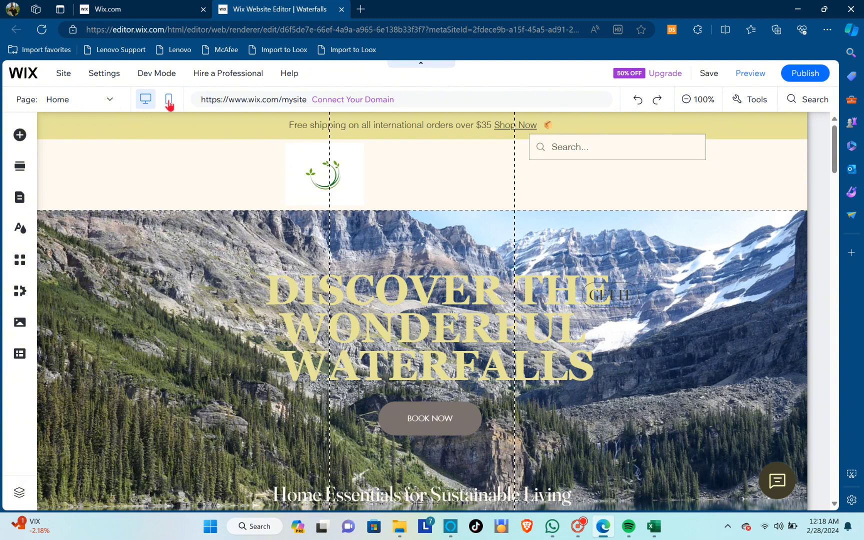
pyautogui.scroll(-3, 453, 217)
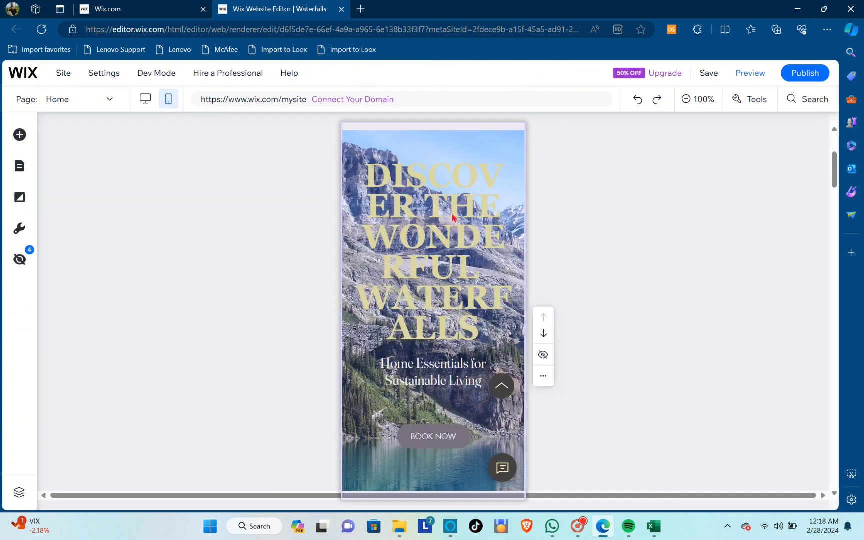
pyautogui.scroll(-15, 454, 217)
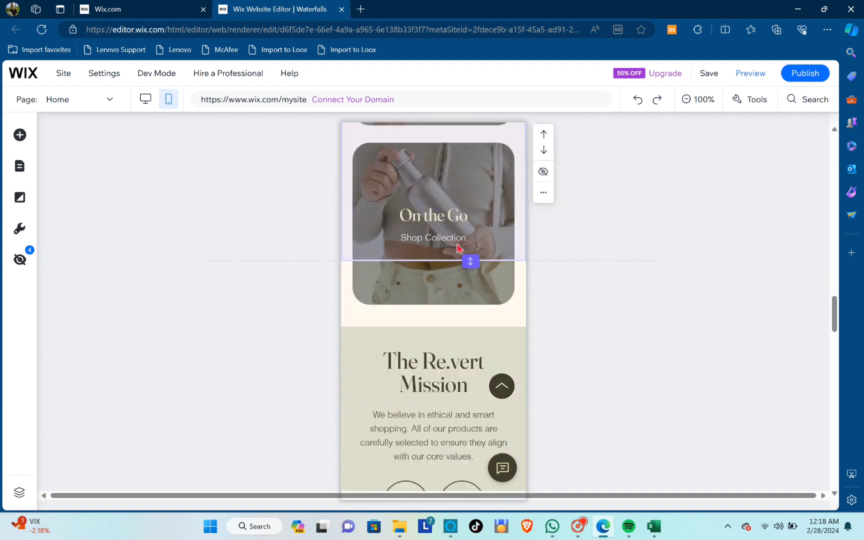
pyautogui.scroll(-5, 460, 247)
pyautogui.scroll(20, 459, 248)
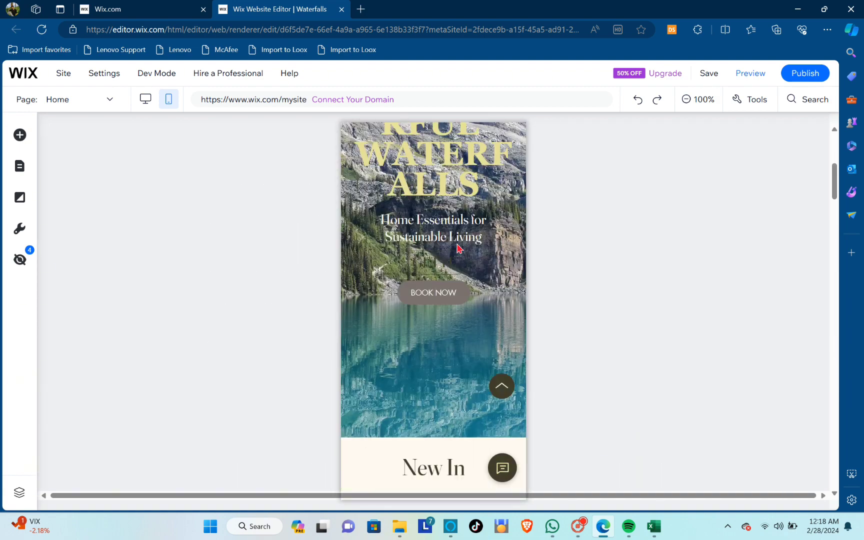
pyautogui.scroll(3, 457, 247)
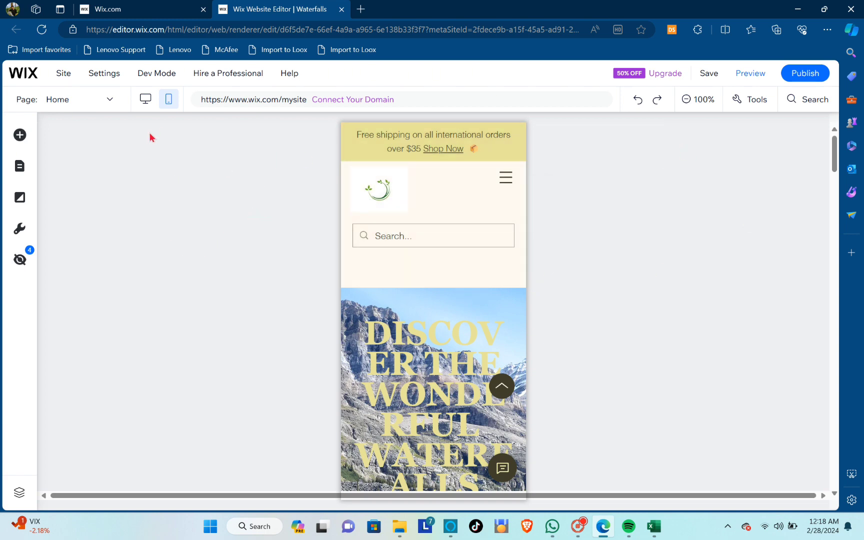
# Centre the logo in the mobile header and slightly shorten the strip that contains it.
pyautogui.moveTo(379, 195)
pyautogui.mouseDown()
pyautogui.moveTo(419, 200)
pyautogui.moveTo(387, 194)
pyautogui.moveTo(436, 192)
pyautogui.mouseUp()
pyautogui.click(571, 257)
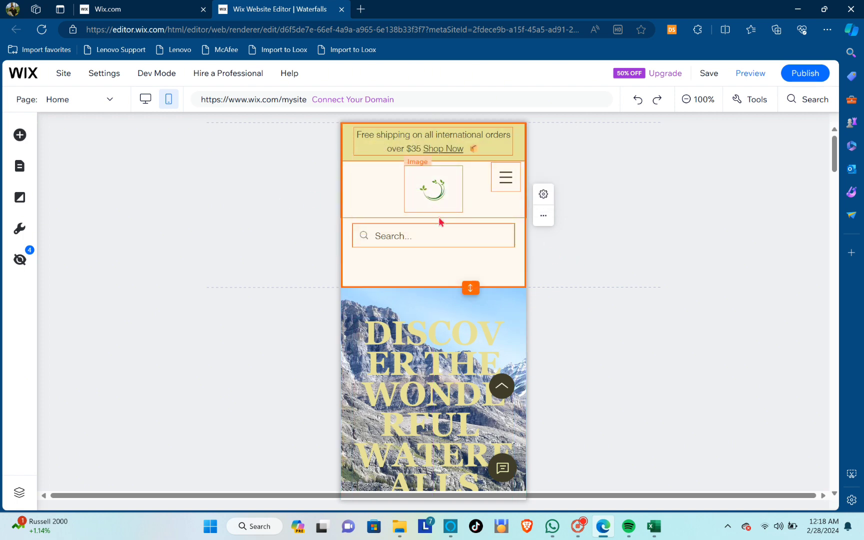
pyautogui.click(411, 201)
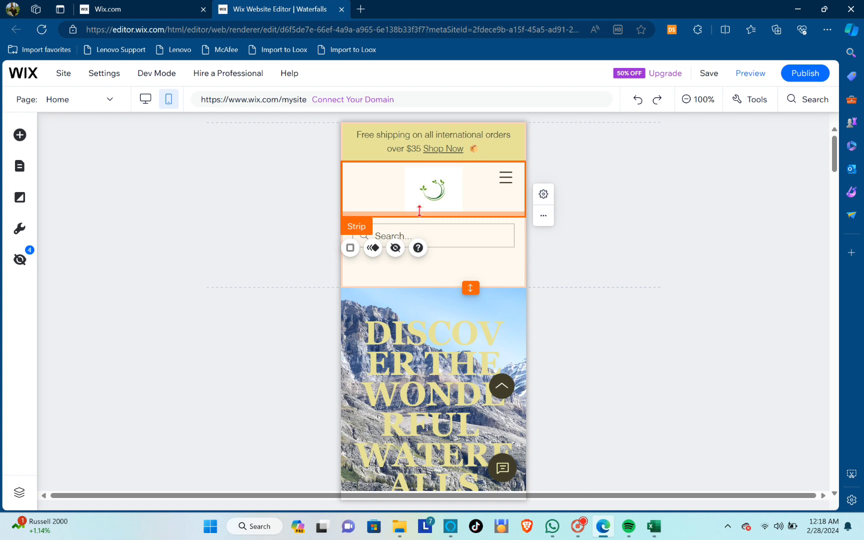
pyautogui.moveTo(419, 211); pyautogui.dragTo(444, 187)
pyautogui.click(575, 195)
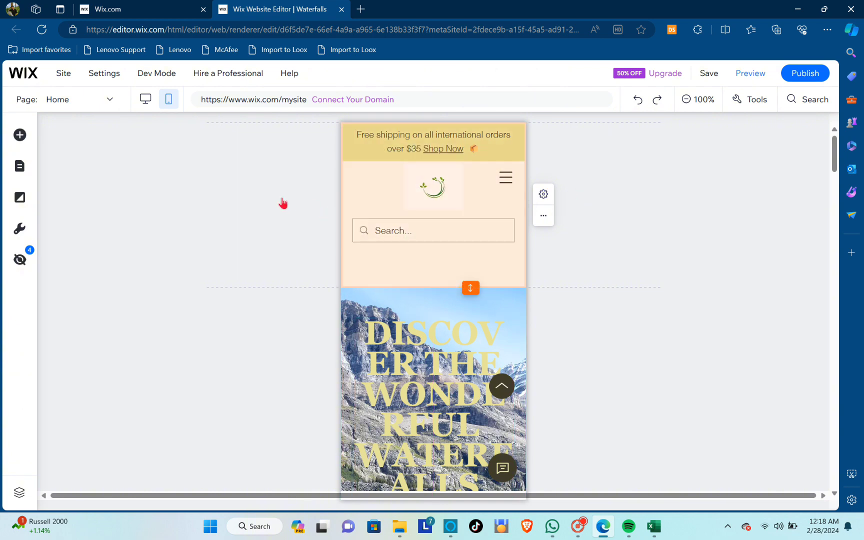
# Look through the text, image, button, decorative, box, social and embed code elements available for the mobile site.
pyautogui.click(21, 136)
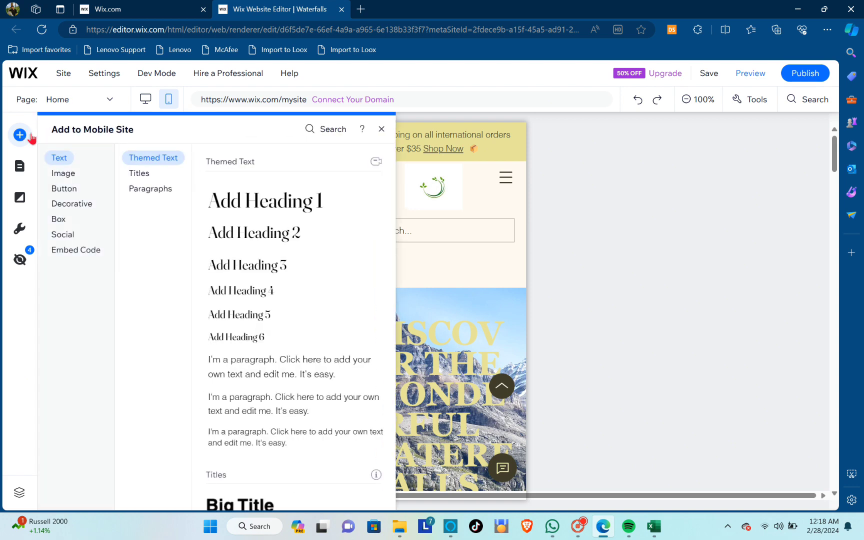
pyautogui.click(58, 174)
pyautogui.click(63, 190)
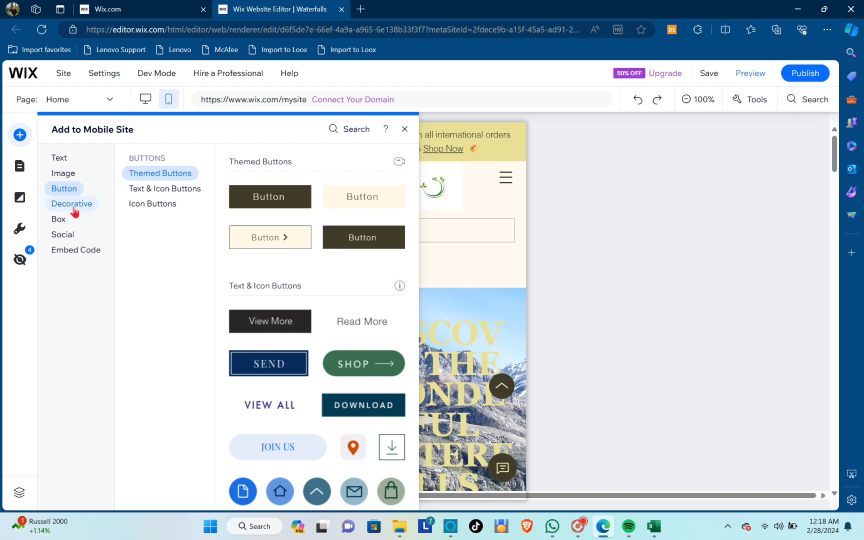
pyautogui.click(73, 211)
pyautogui.click(66, 222)
pyautogui.click(68, 235)
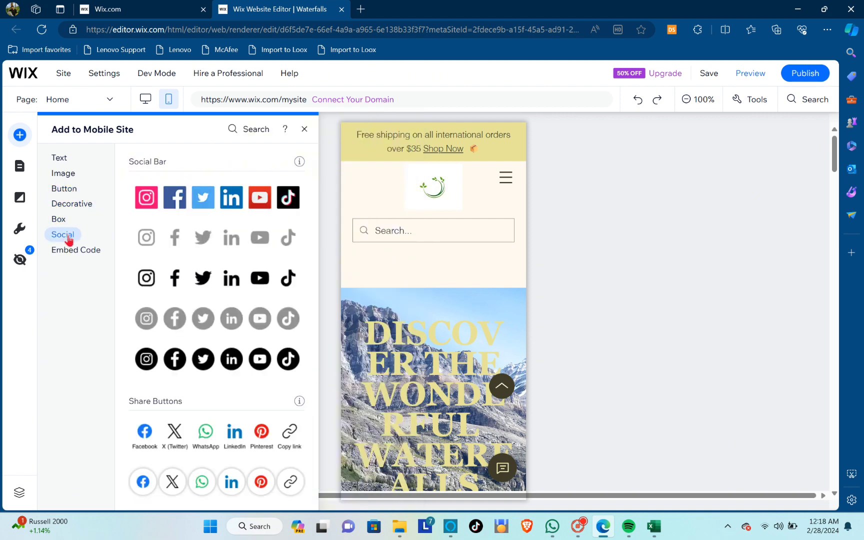
pyautogui.click(74, 250)
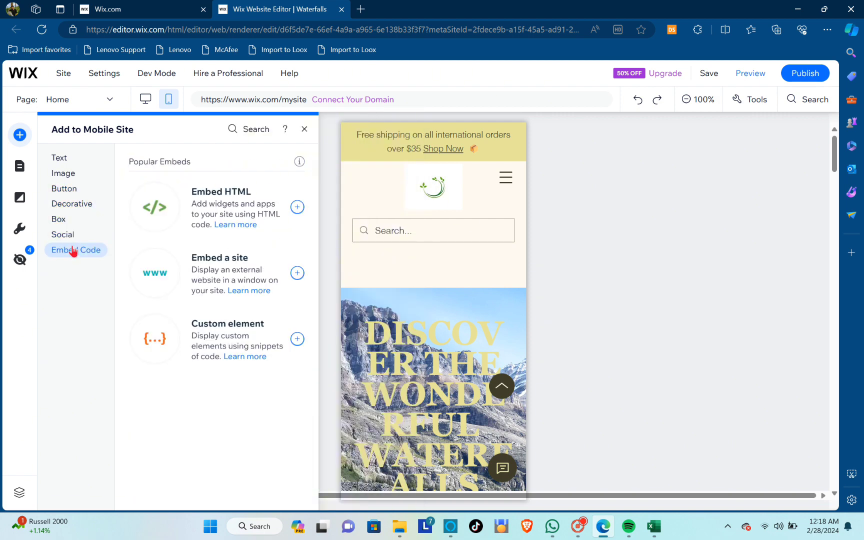
pyautogui.click(73, 174)
pyautogui.click(72, 160)
pyautogui.click(71, 170)
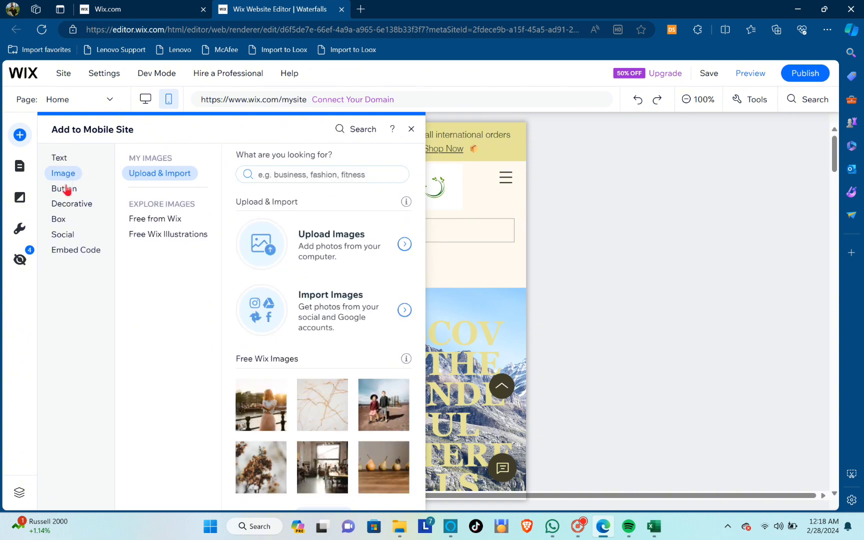
pyautogui.click(65, 189)
pyautogui.click(476, 270)
pyautogui.click(599, 205)
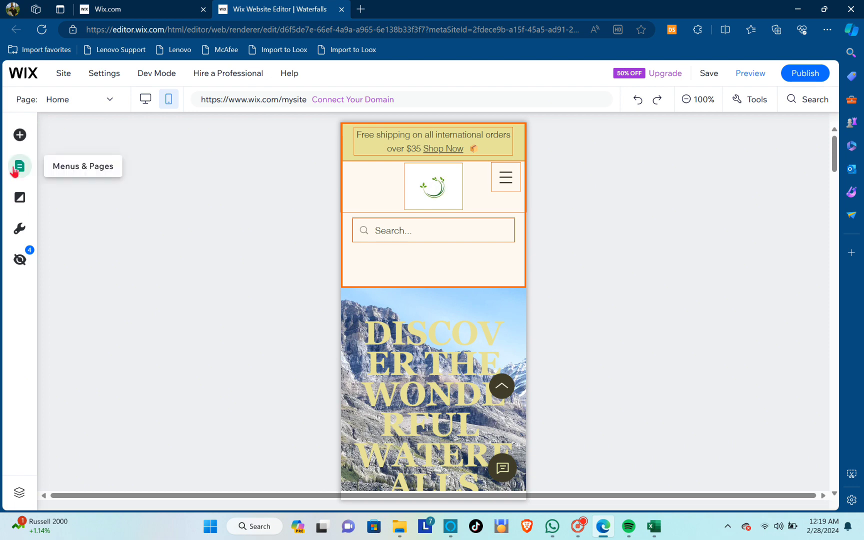
# Look through the site menu, members area, store pages and lightboxes of the mobile site.
pyautogui.click(16, 170)
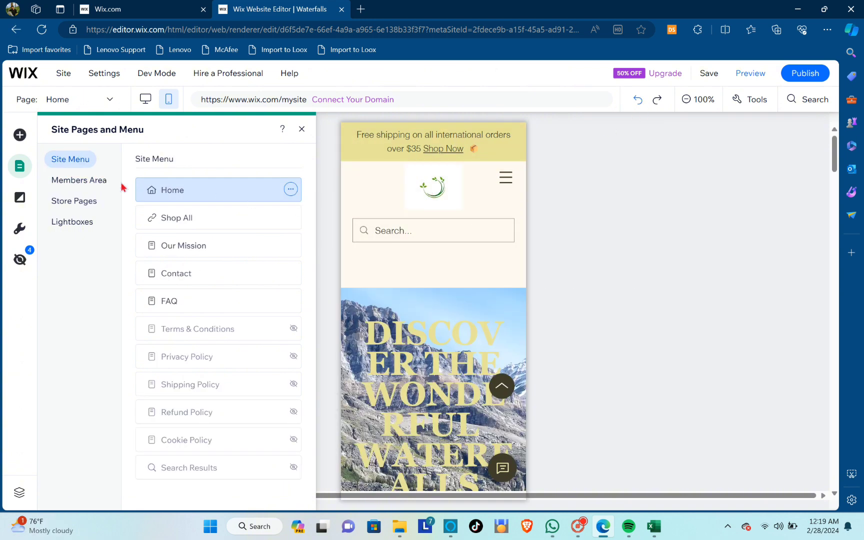
pyautogui.click(82, 184)
pyautogui.click(83, 200)
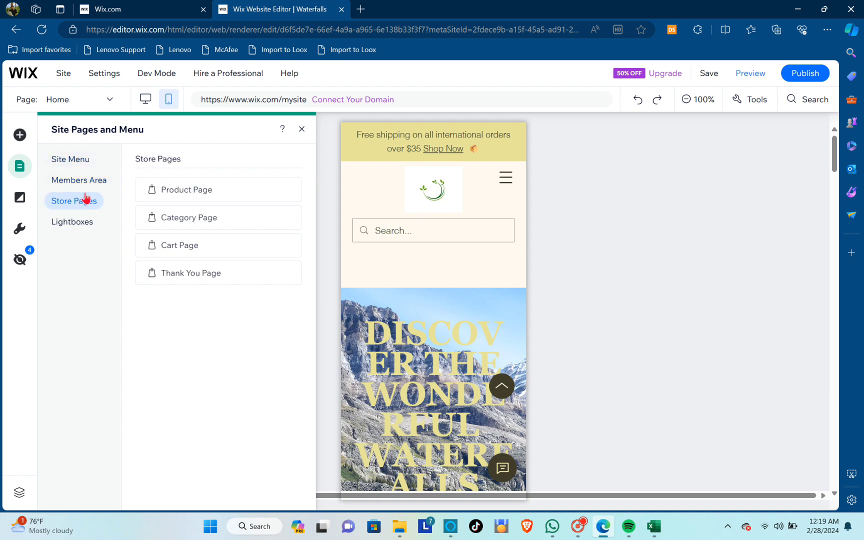
pyautogui.click(73, 226)
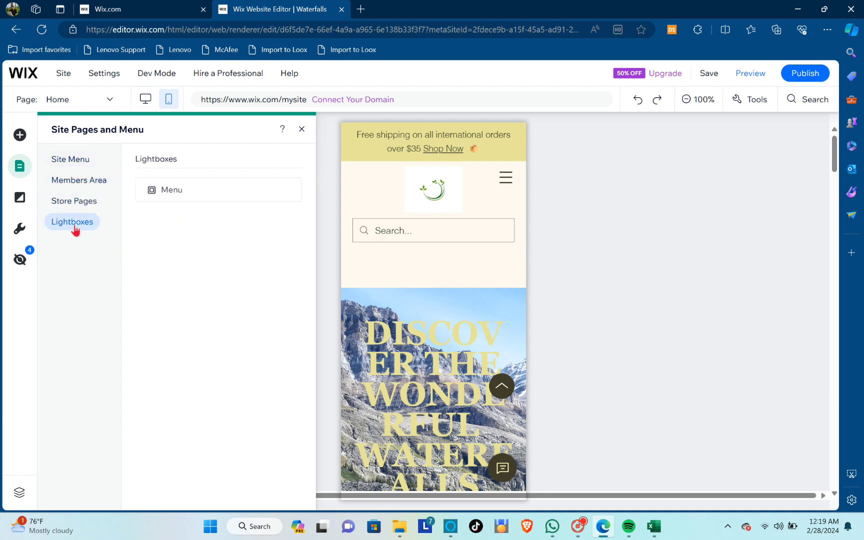
# Try other theme colors for the mobile page background.
pyautogui.click(21, 198)
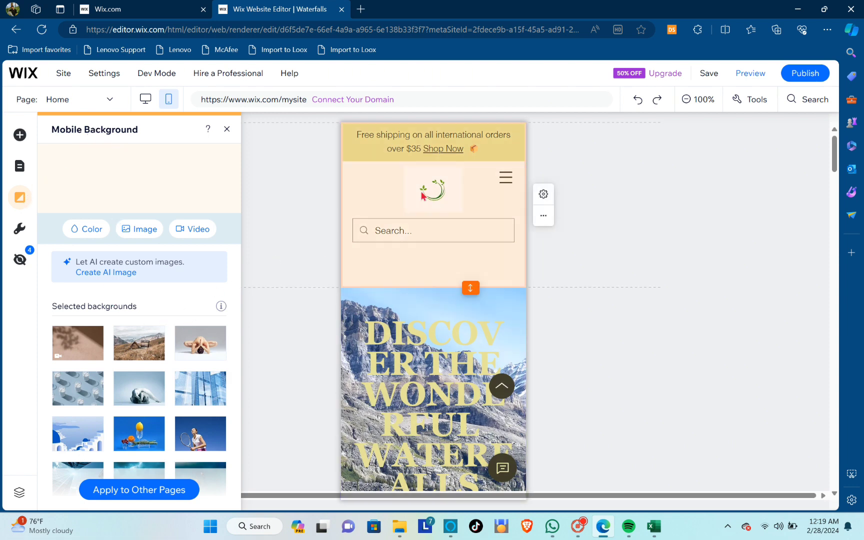
pyautogui.click(88, 230)
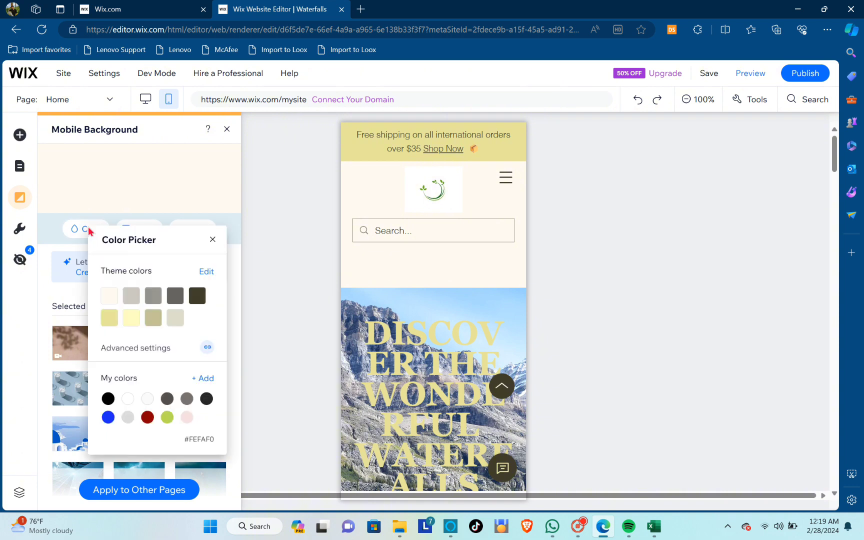
pyautogui.click(132, 297)
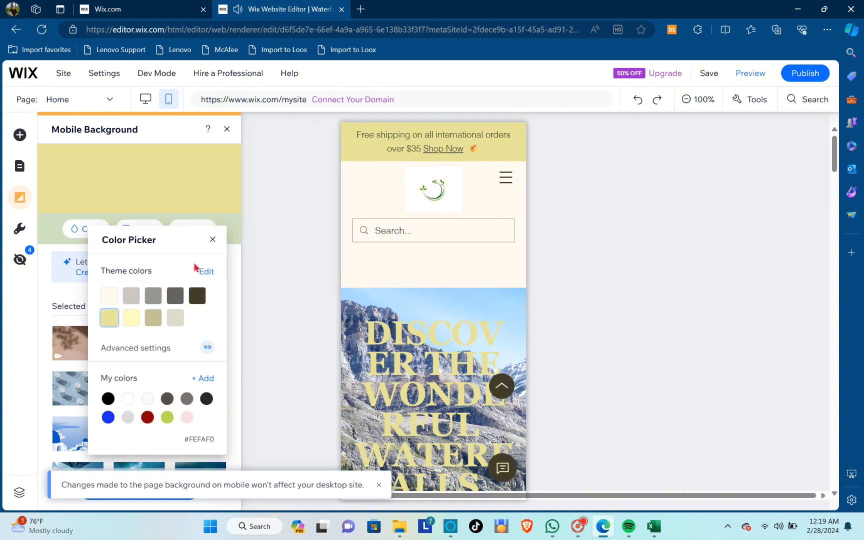
pyautogui.click(213, 239)
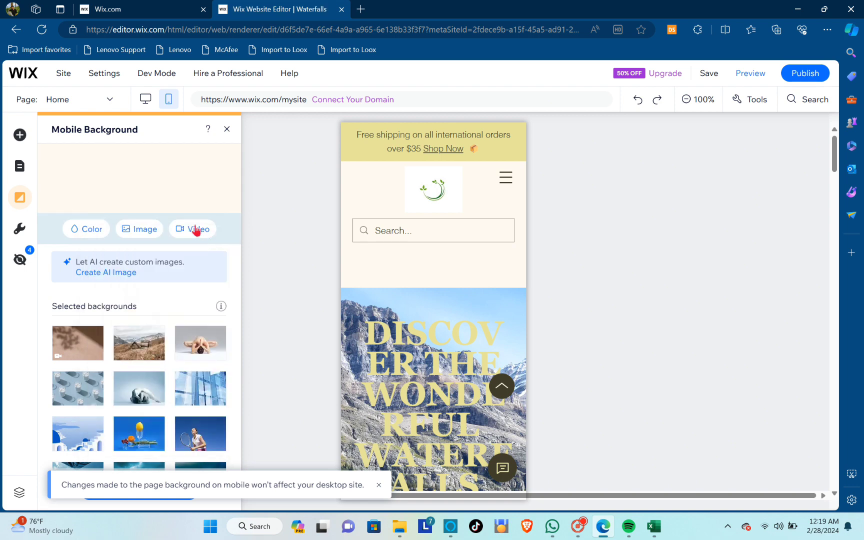
# Examine the site images, media upload sources and preset backgrounds offered for the mobile page background.
pyautogui.click(145, 230)
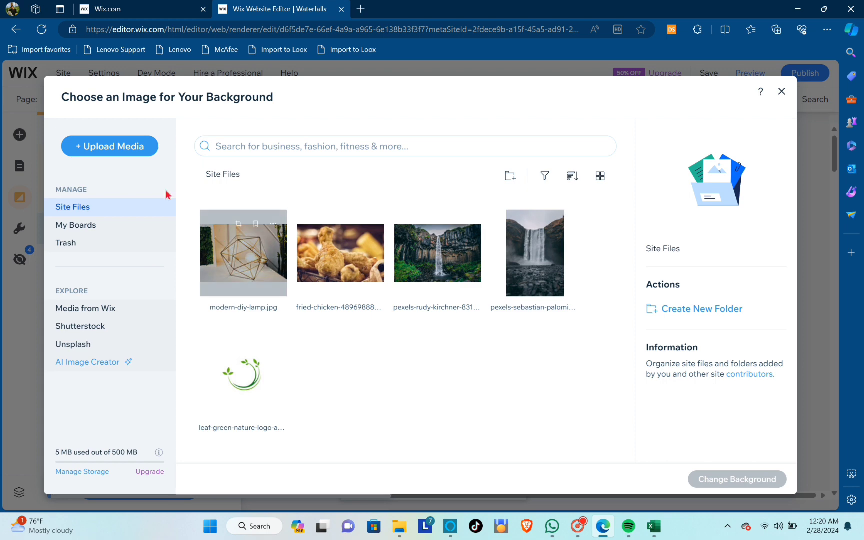
pyautogui.click(117, 153)
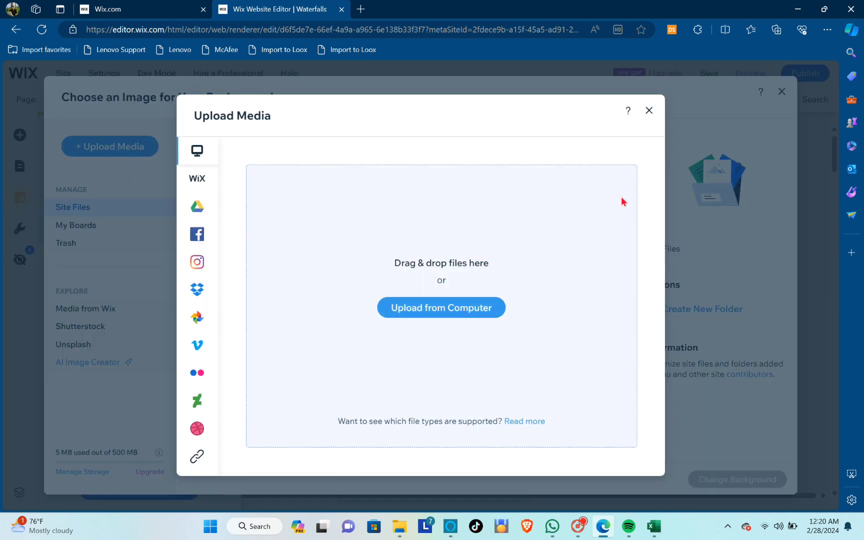
pyautogui.click(648, 112)
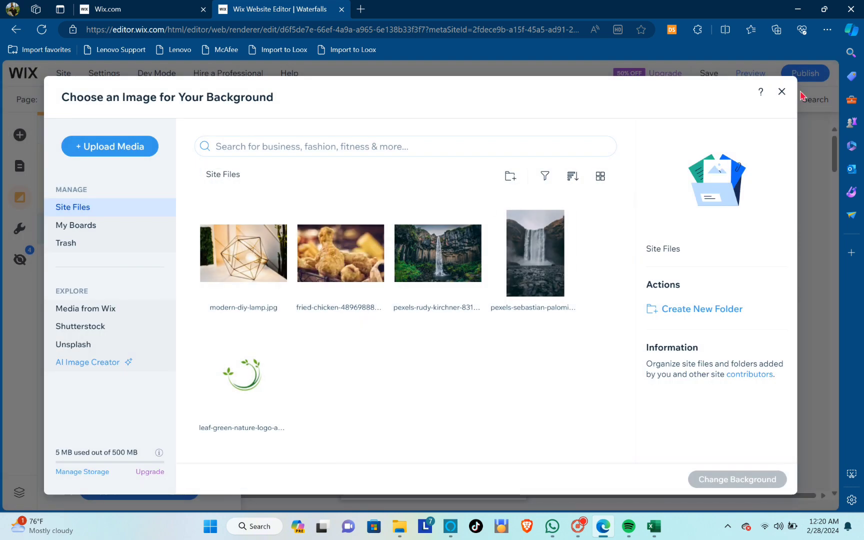
pyautogui.click(782, 92)
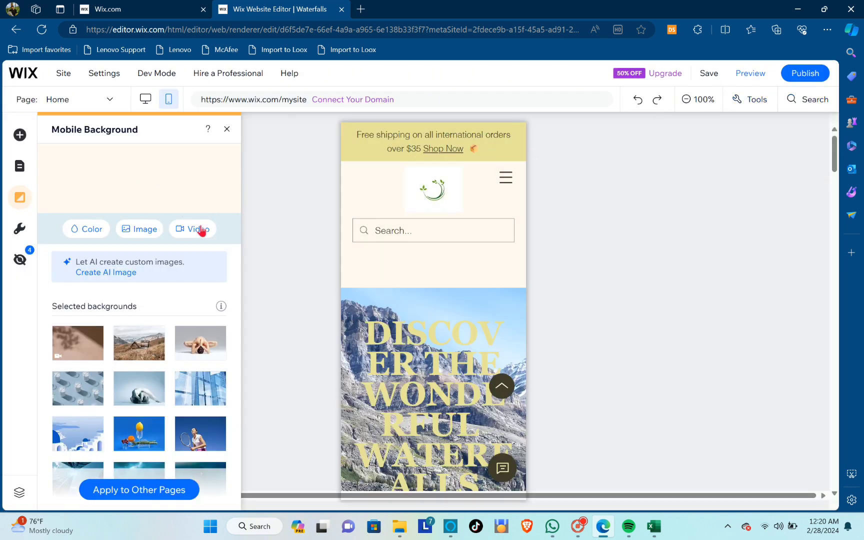
pyautogui.scroll(-5, 122, 320)
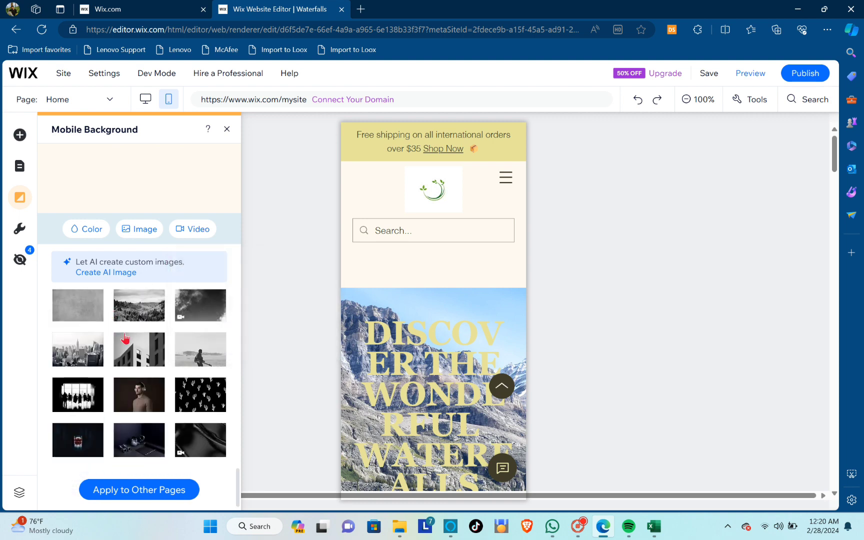
pyautogui.scroll(5, 131, 320)
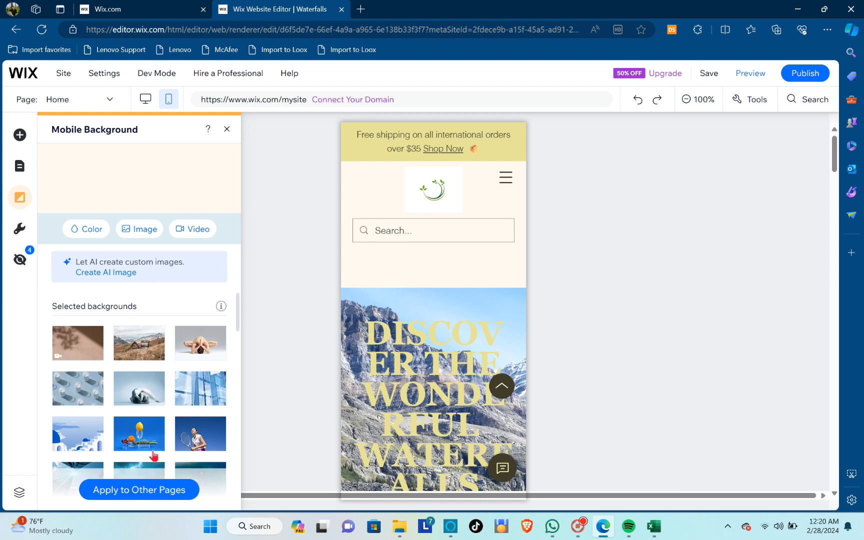
pyautogui.click(228, 136)
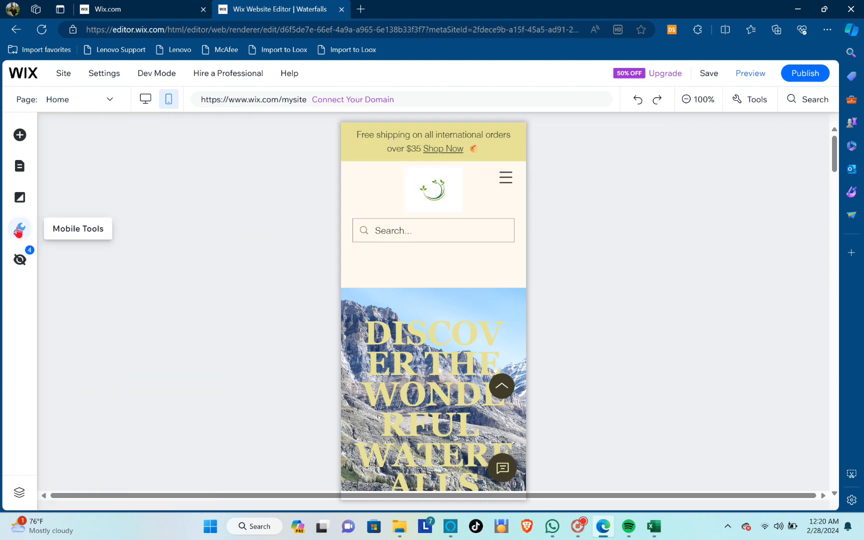
# Add the Quick action bar tool to the mobile site.
pyautogui.click(19, 229)
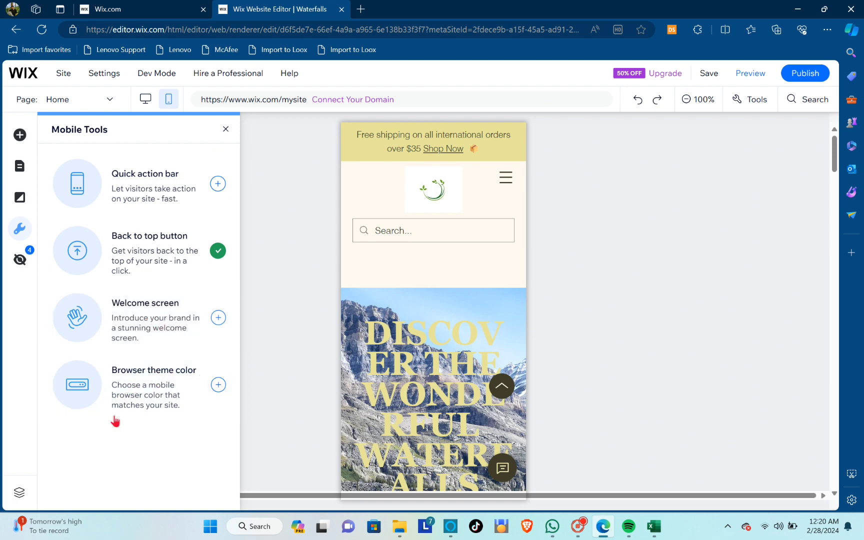
pyautogui.click(222, 185)
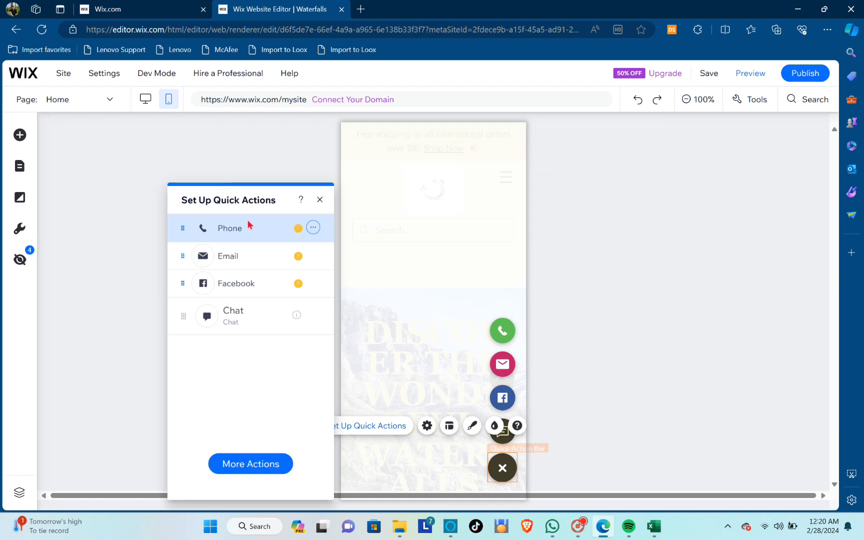
# Examine the rename and phone number link options of the Phone quick action without changing them.
pyautogui.click(313, 227)
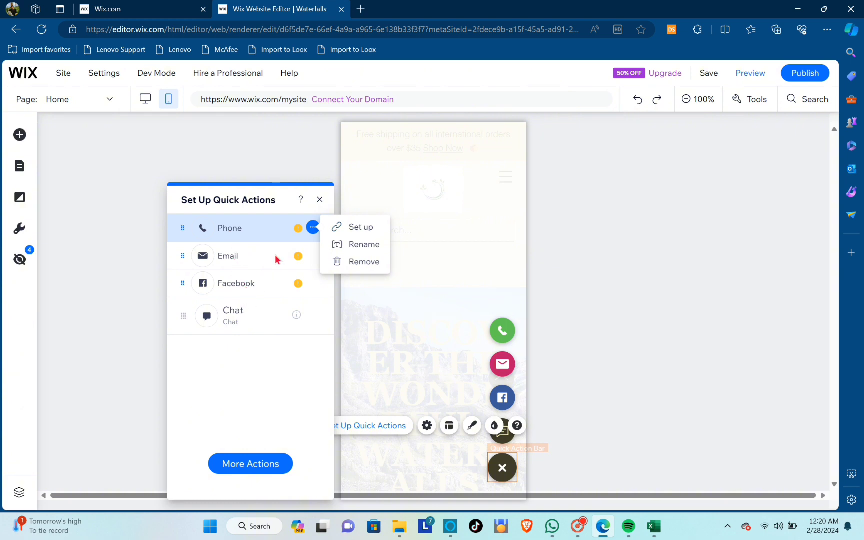
pyautogui.click(356, 244)
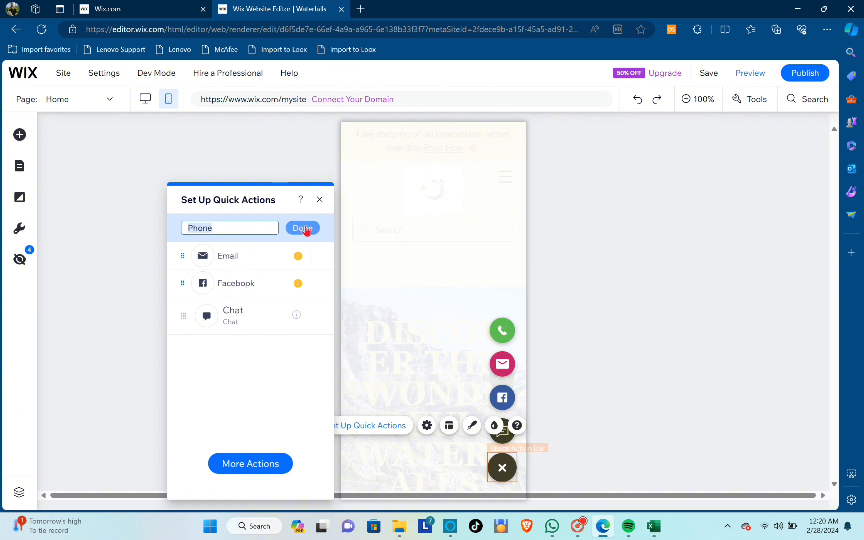
pyautogui.click(304, 229)
pyautogui.click(315, 229)
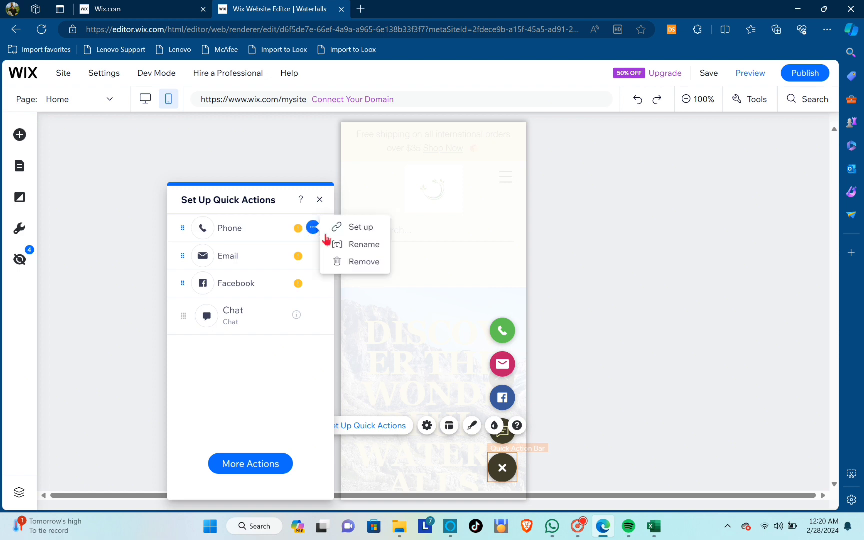
pyautogui.click(355, 231)
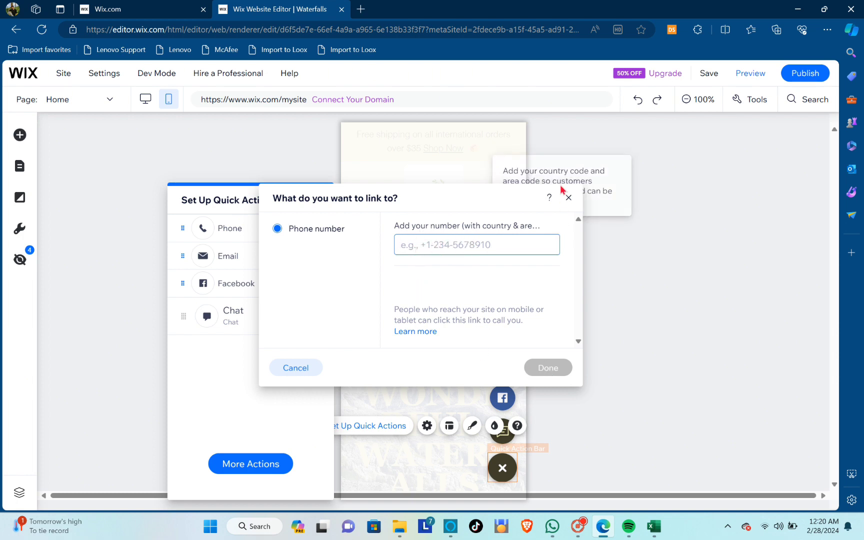
pyautogui.click(569, 198)
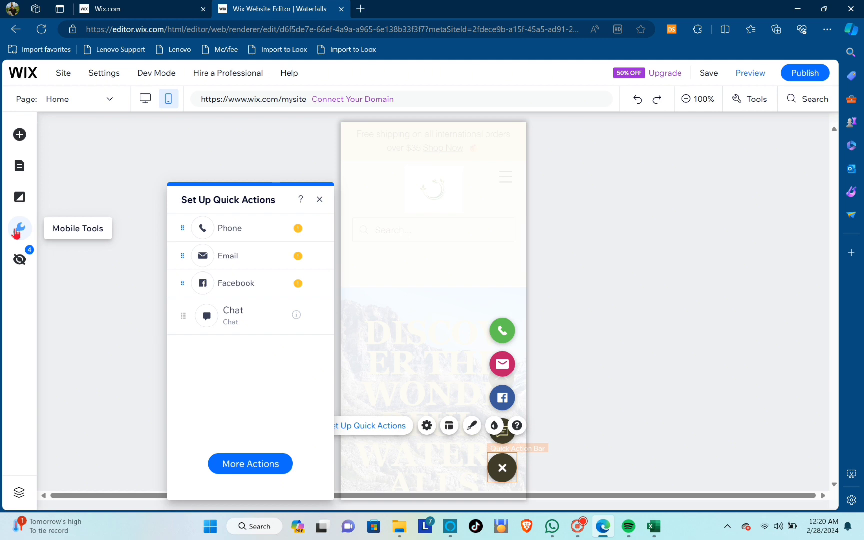
# Examine the alternative icons offered for the Back to top button, keeping its current icon.
pyautogui.click(18, 230)
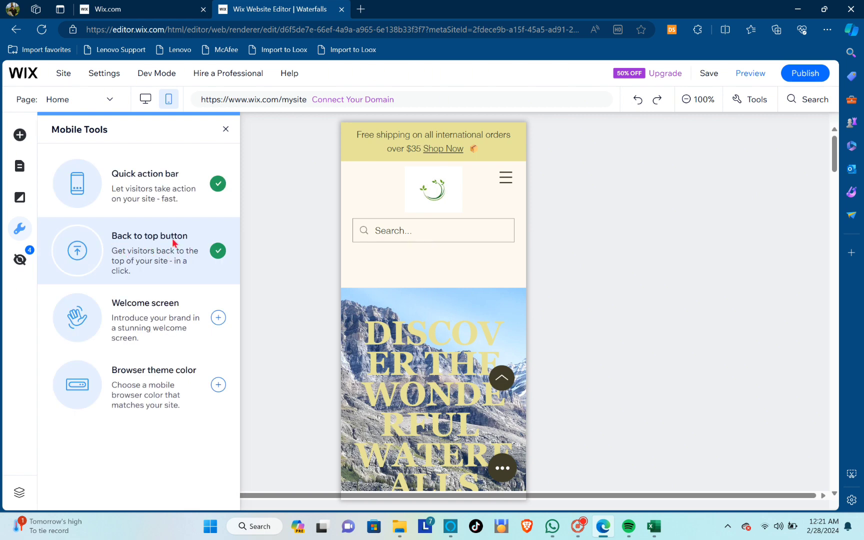
pyautogui.click(218, 251)
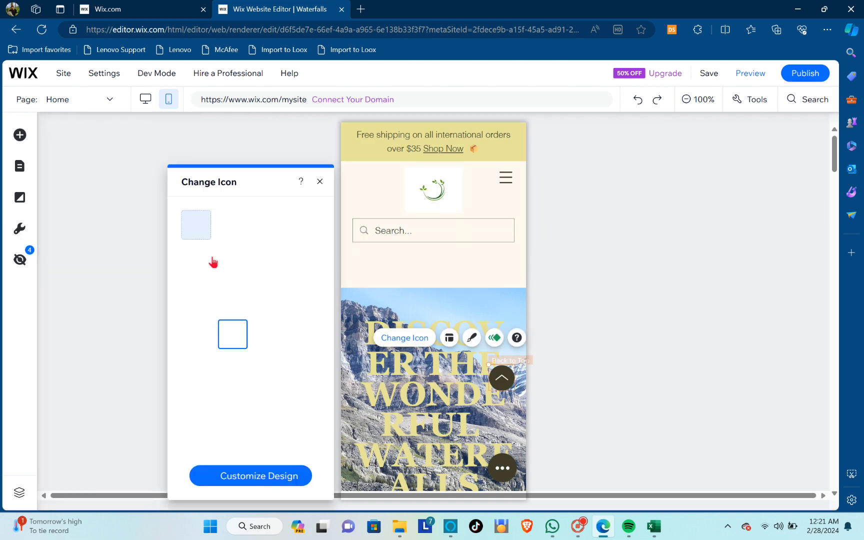
pyautogui.scroll(-3, 235, 258)
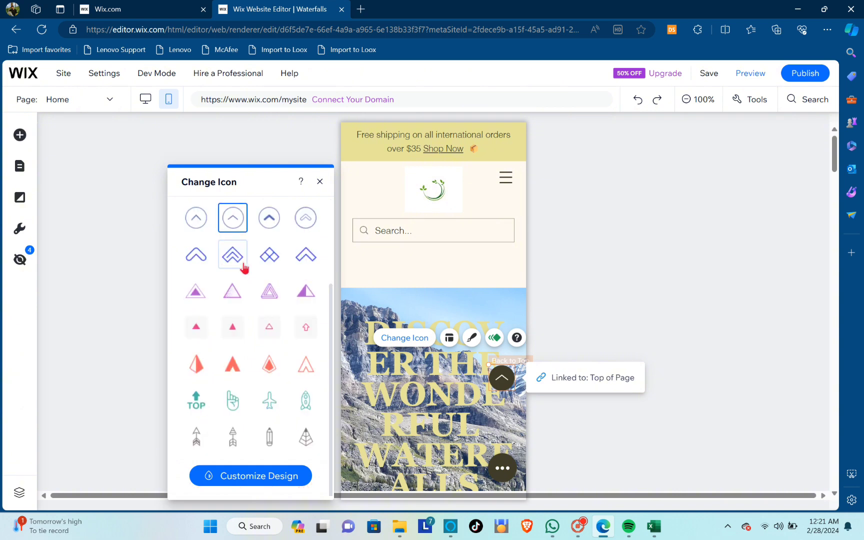
pyautogui.scroll(3, 250, 345)
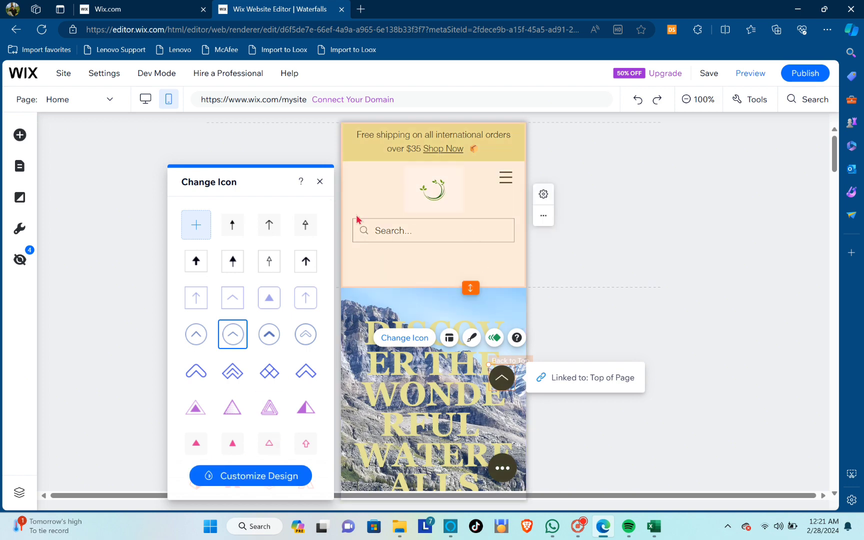
pyautogui.click(318, 181)
# Open the Welcome screen design from the mobile tools and examine the site images offered for its logo without choosing one.
pyautogui.click(18, 236)
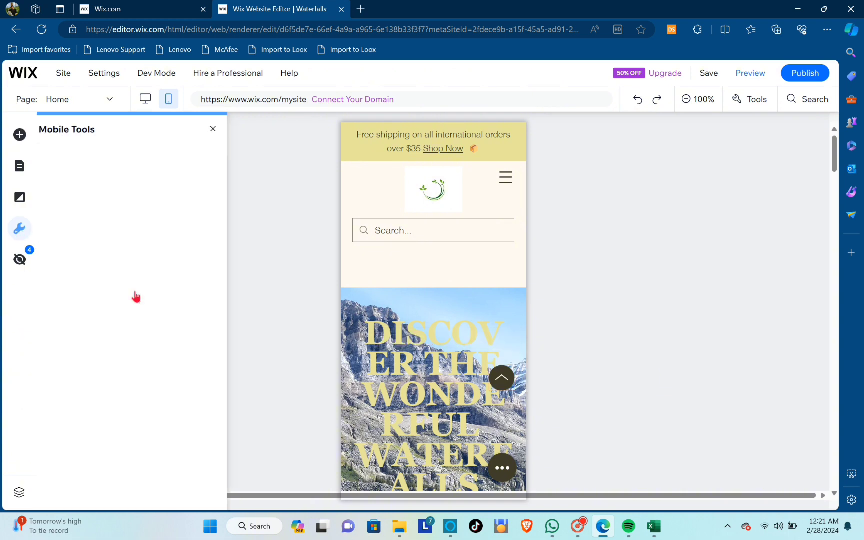
pyautogui.click(218, 319)
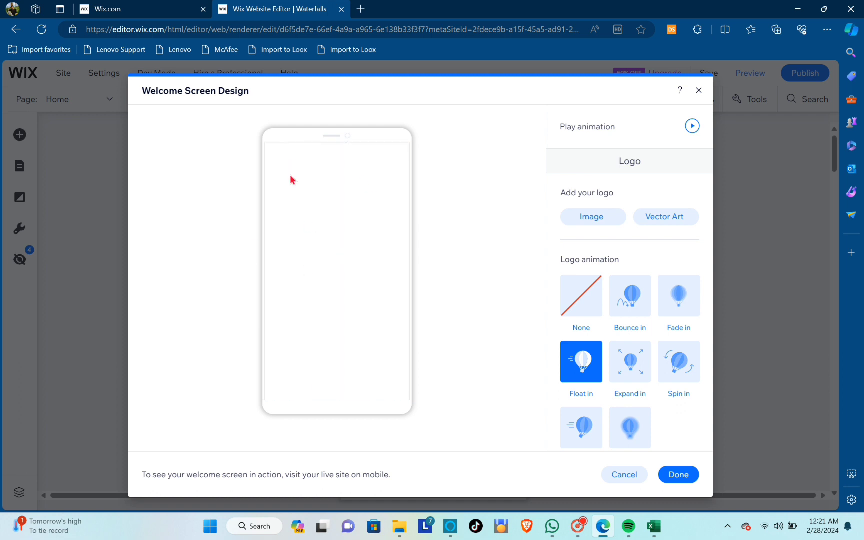
pyautogui.click(593, 217)
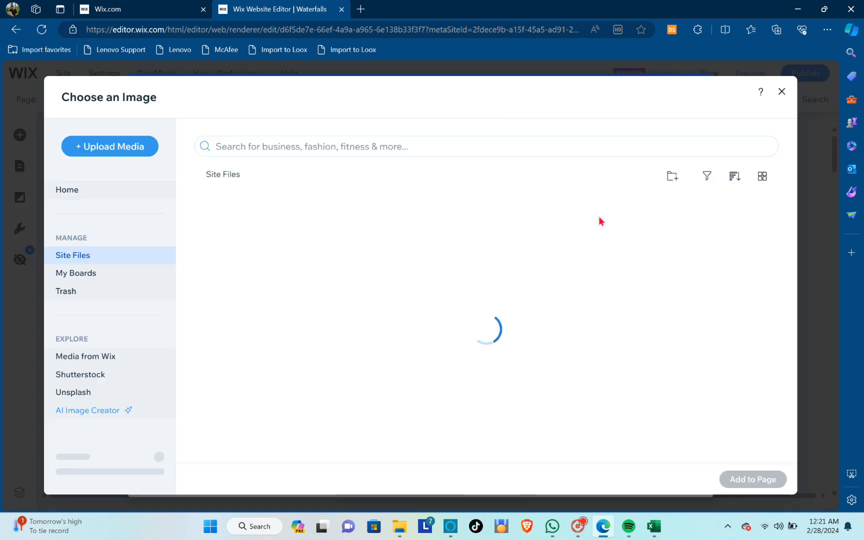
pyautogui.click(133, 146)
pyautogui.click(649, 110)
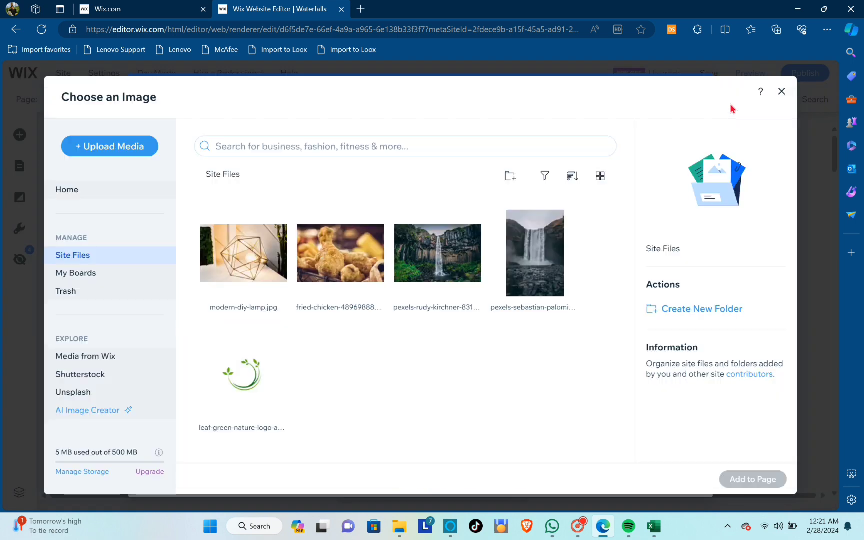
pyautogui.click(781, 91)
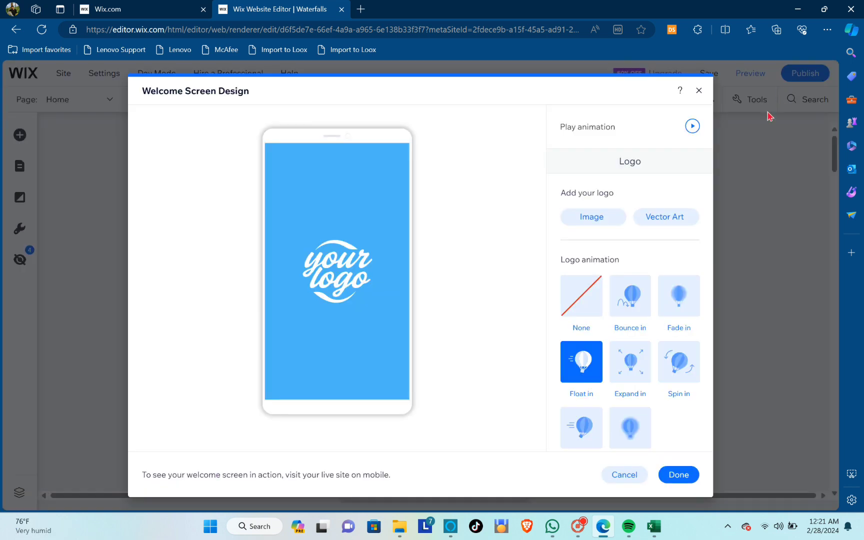
# Try the Bounce in, Fade in and Expand in logo animations on the welcome screen and leave its design without applying them.
pyautogui.click(629, 311)
pyautogui.click(686, 301)
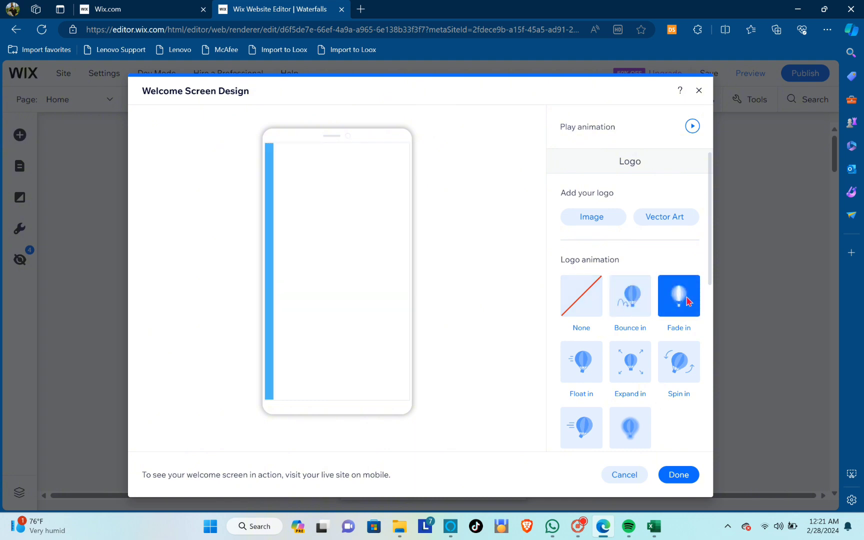
pyautogui.click(617, 381)
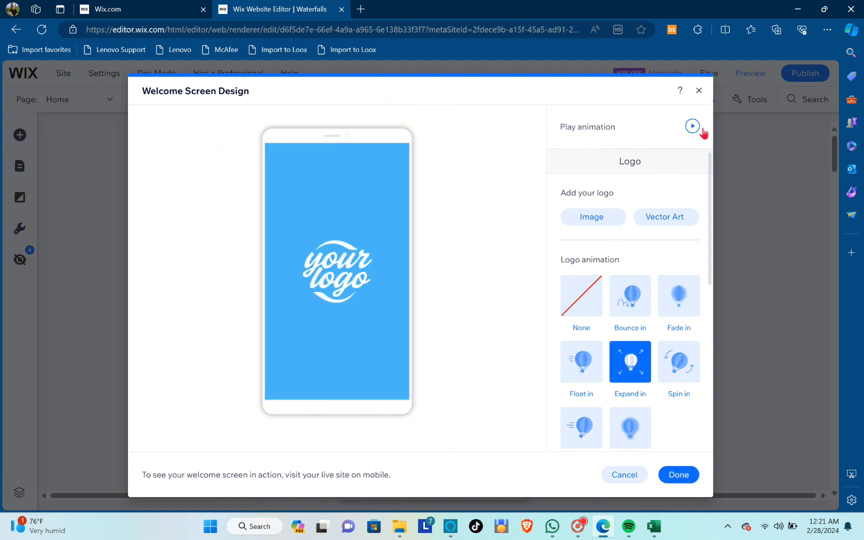
pyautogui.click(699, 90)
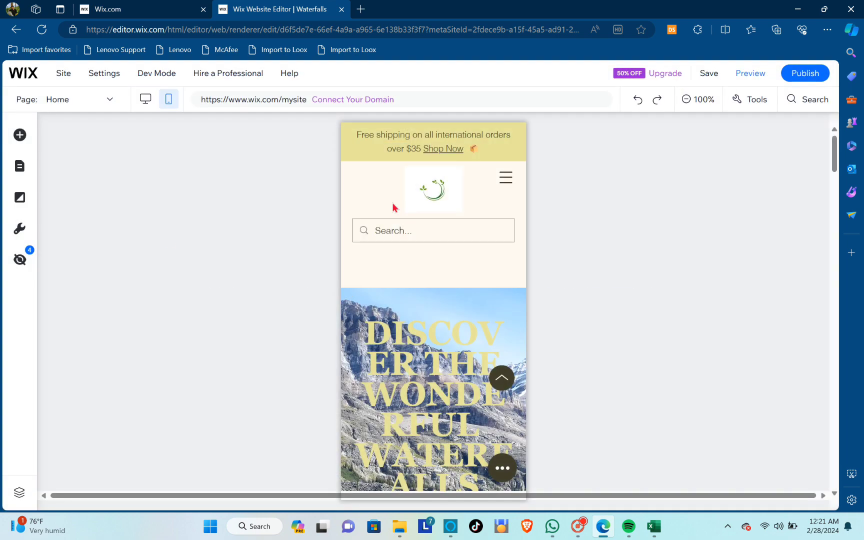
# Preview the color #59514D as the mobile Chrome theme color and close the setting without applying it.
pyautogui.click(19, 228)
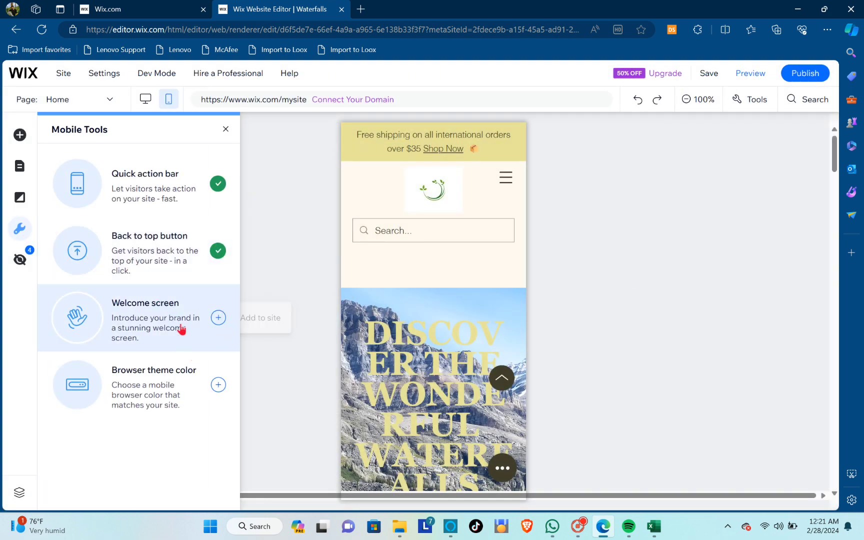
pyautogui.click(217, 386)
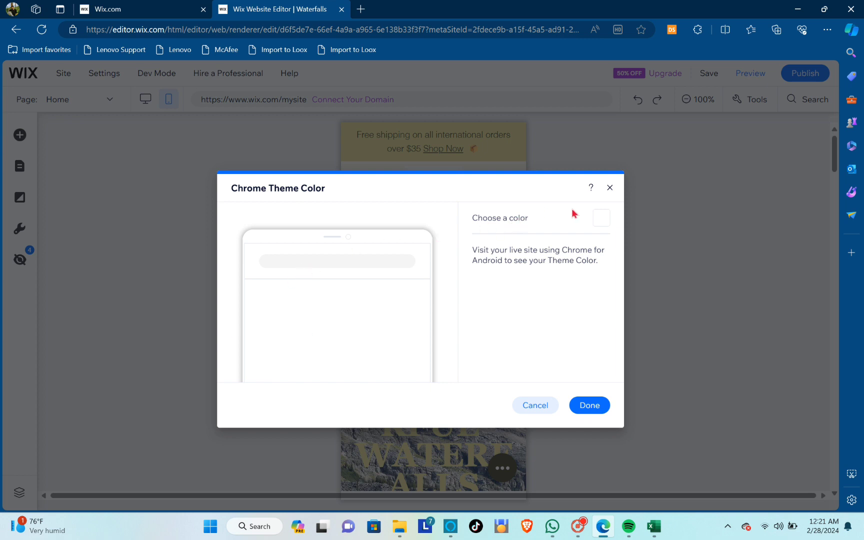
pyautogui.click(601, 217)
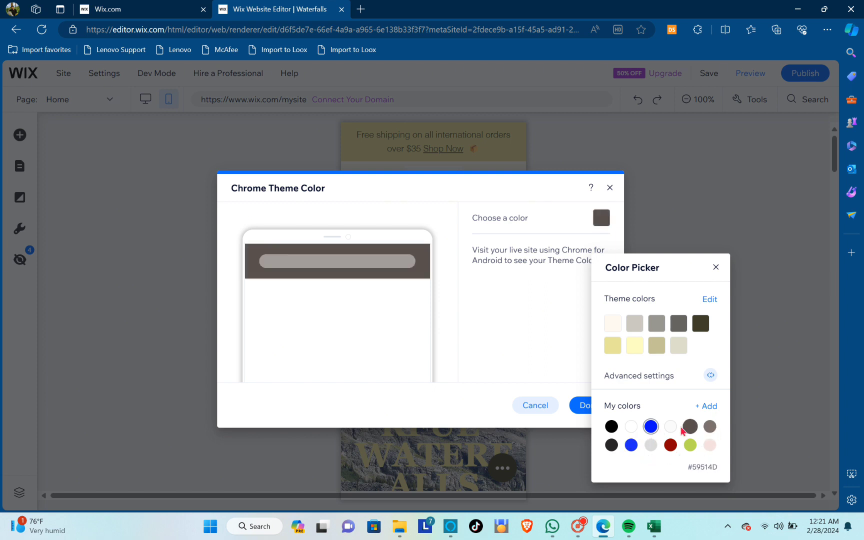
pyautogui.click(717, 267)
pyautogui.click(610, 188)
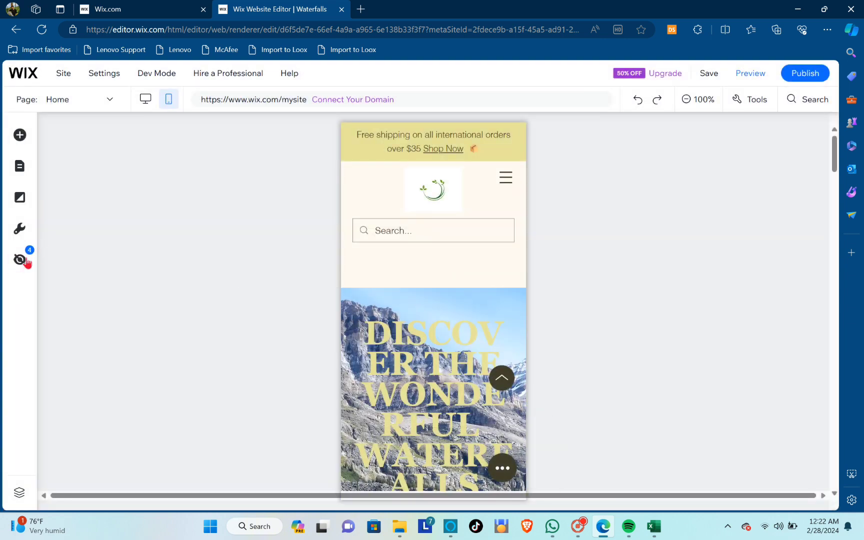
# Show the hidden Column 1 on the mobile site and move the logo image to the header's left side above the search bar.
pyautogui.click(18, 257)
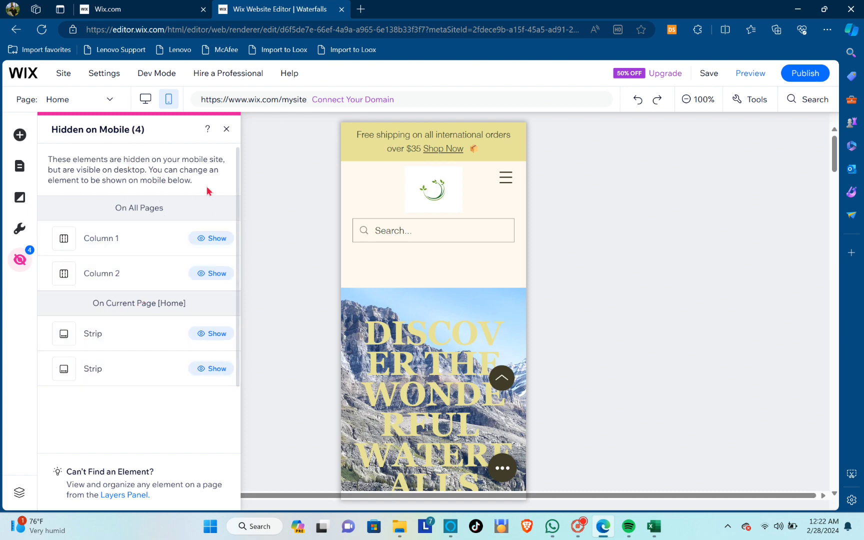
pyautogui.click(210, 240)
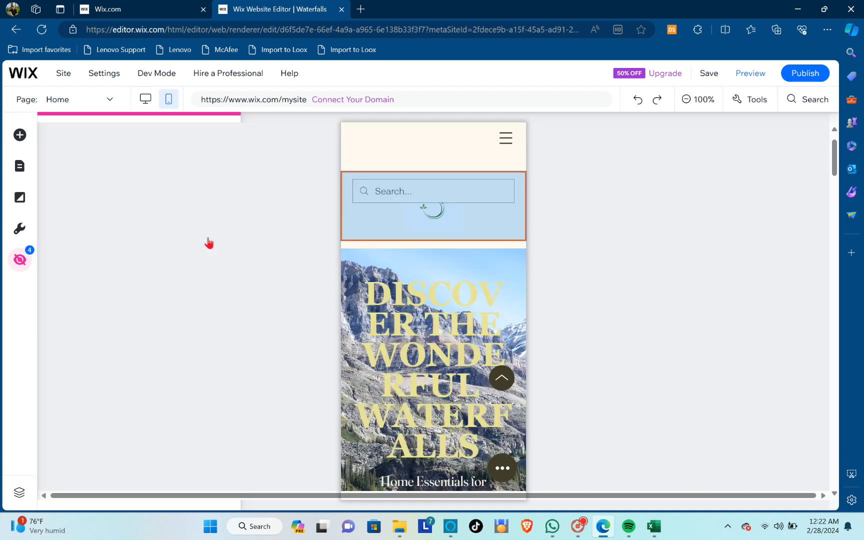
pyautogui.click(363, 203)
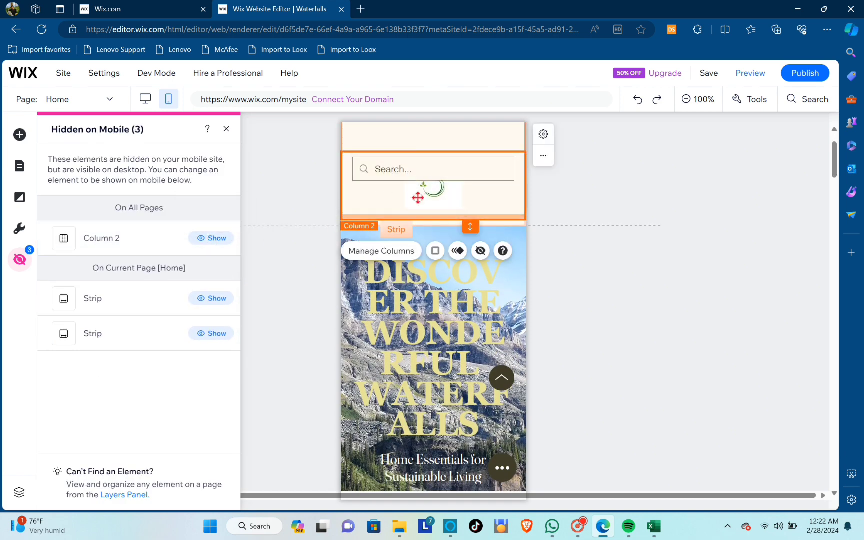
pyautogui.scroll(1, 420, 188)
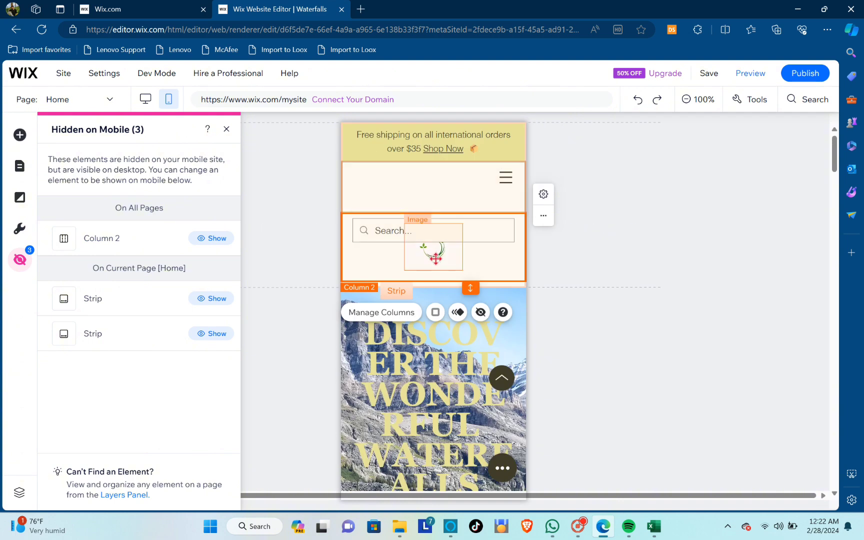
pyautogui.moveTo(432, 244); pyautogui.dragTo(384, 189)
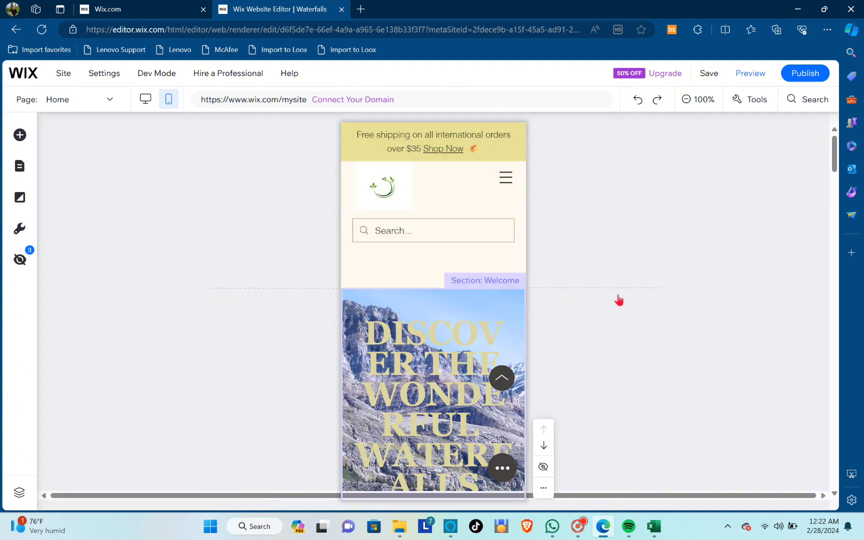
# Review the mobile Home page from the header down through the shop collections.
pyautogui.scroll(-10, 522, 277)
pyautogui.scroll(-4, 522, 278)
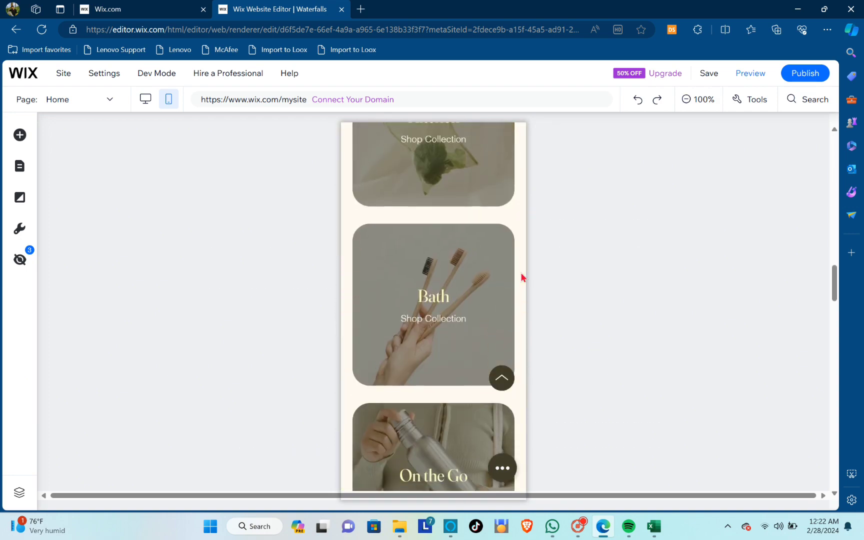
pyautogui.scroll(14, 521, 278)
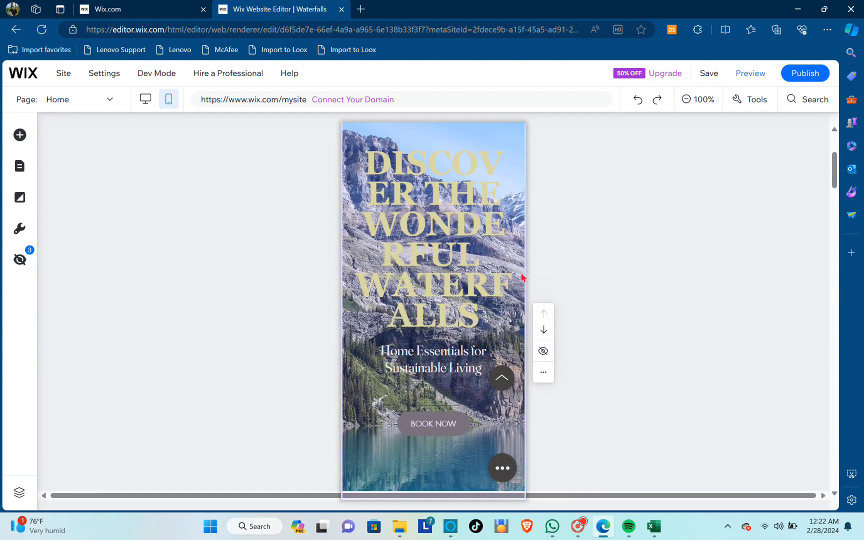
pyautogui.scroll(3, 521, 273)
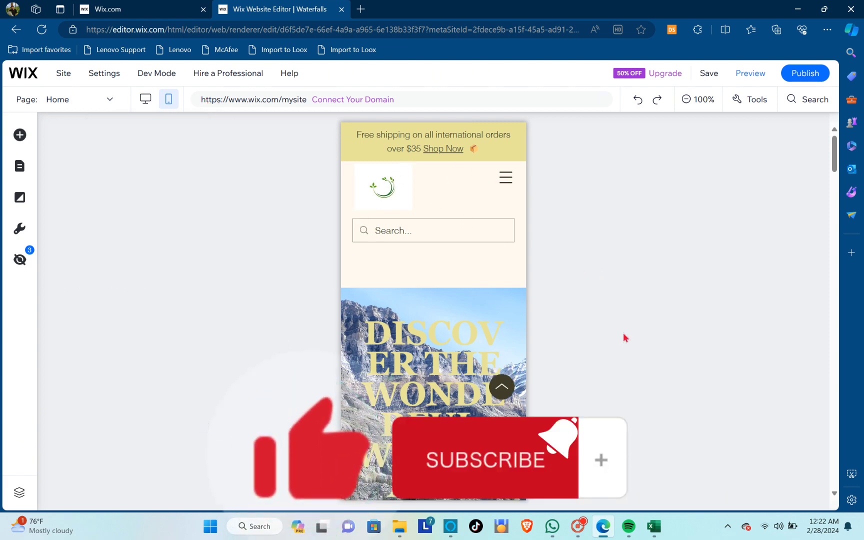
pyautogui.scroll(-3, 523, 278)
pyautogui.scroll(3, 522, 277)
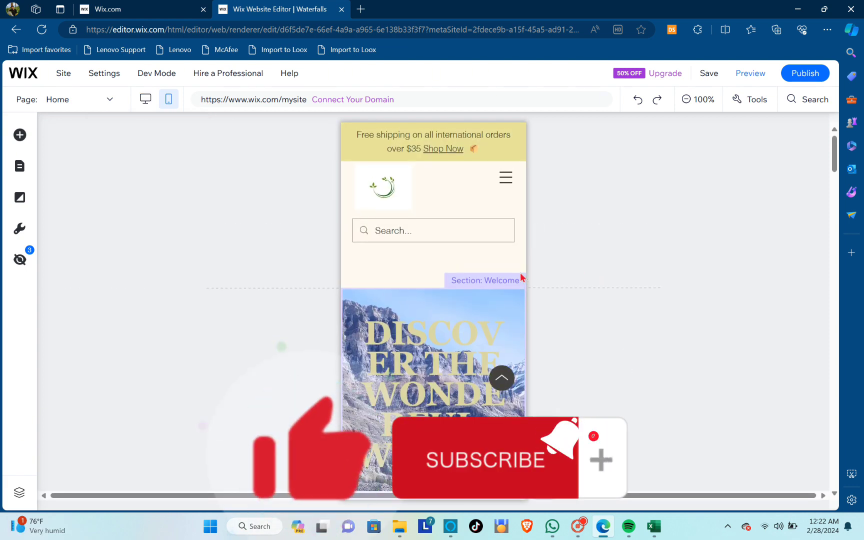